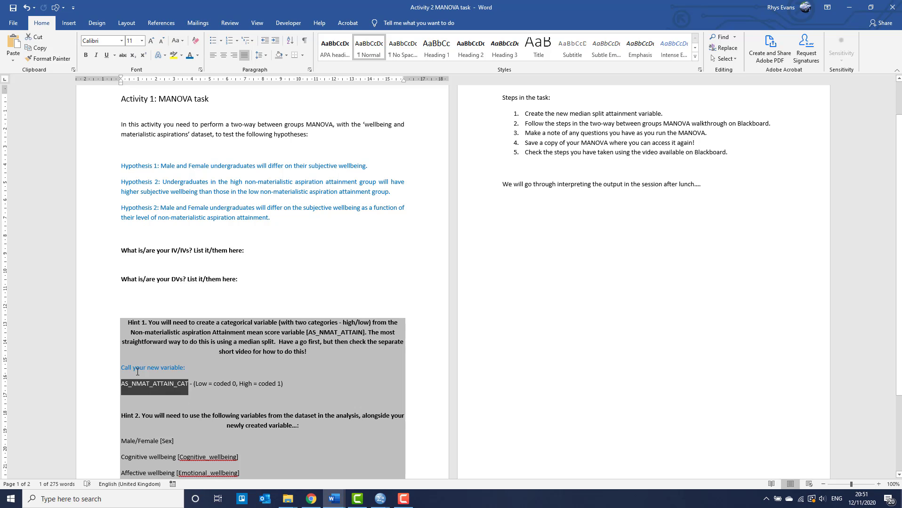
Step: Copy the variable name AS_NMAT_ATTAIN_CAT from the task document and switch to the SPSS data file
key("ctrl+c")
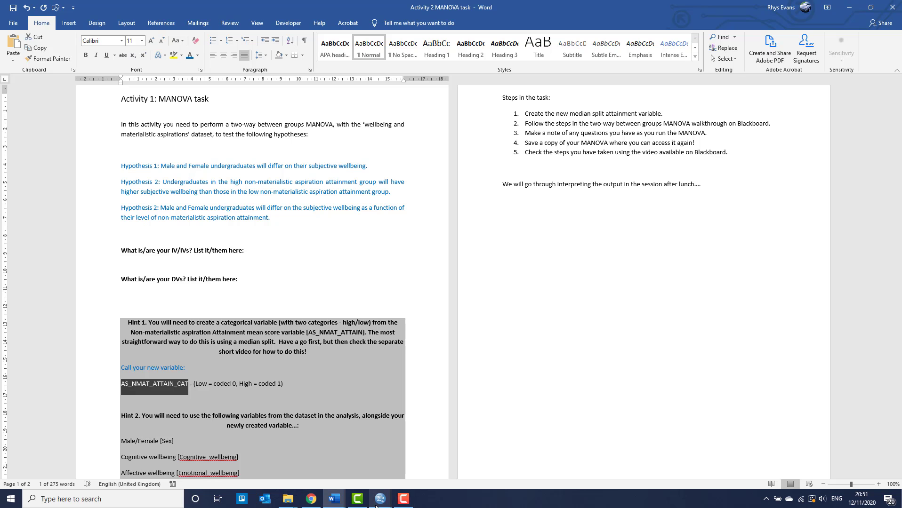
mouse_move(376, 505)
left_click(431, 454)
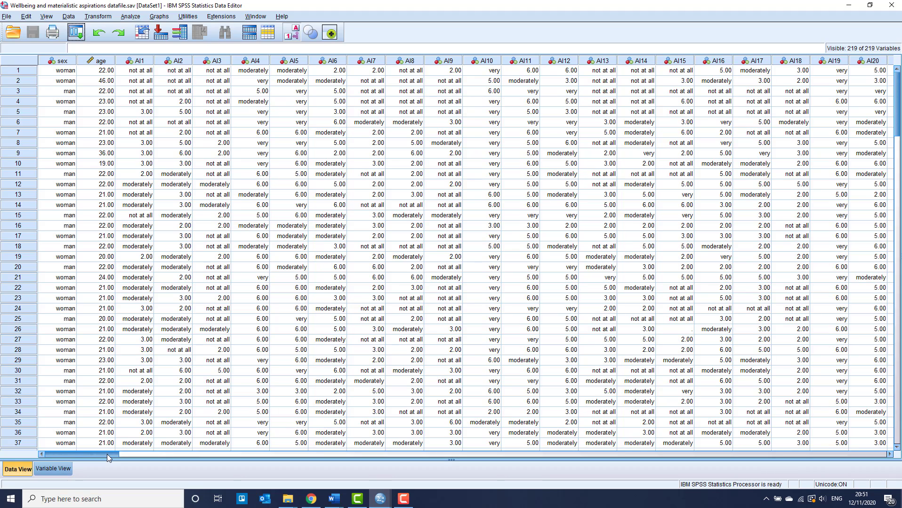
Step: Run descriptive statistics on the AS_NMAT_ATTAIN variable, the last column of the dataset
left_click_drag(107, 454, 883, 459)
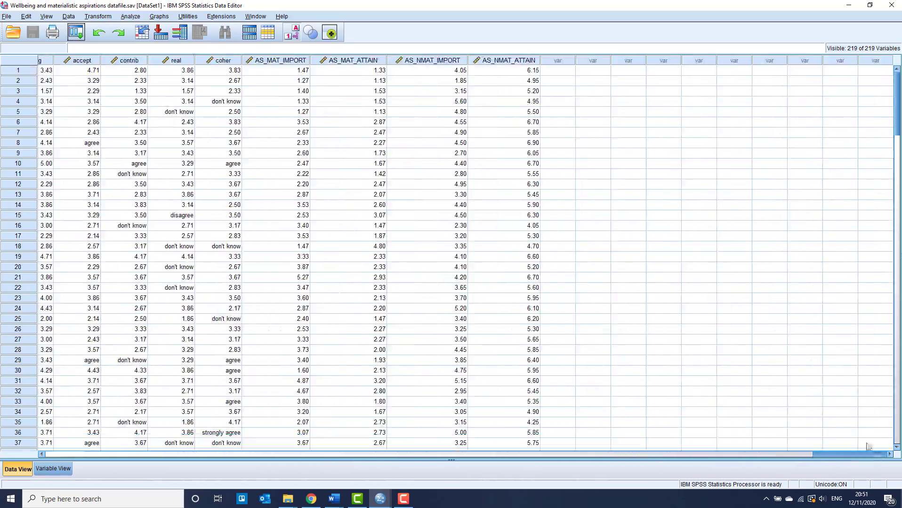
right_click(508, 62)
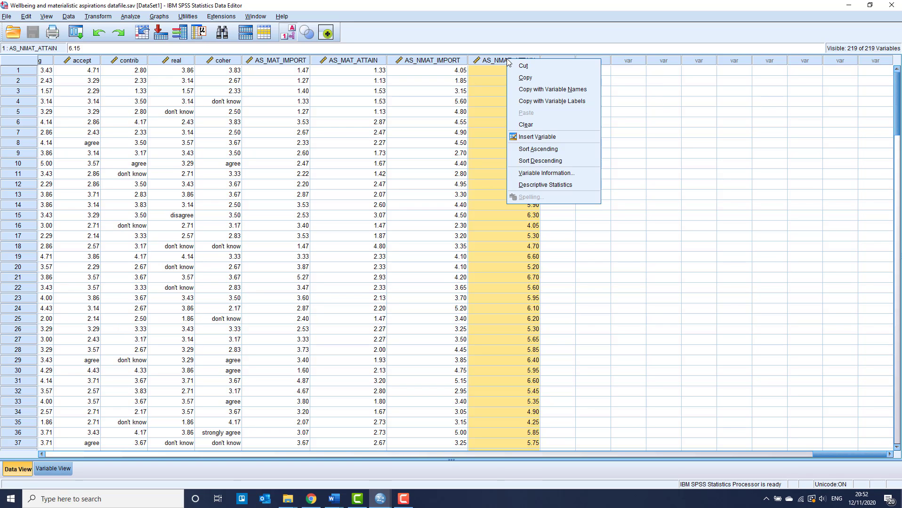
left_click(539, 186)
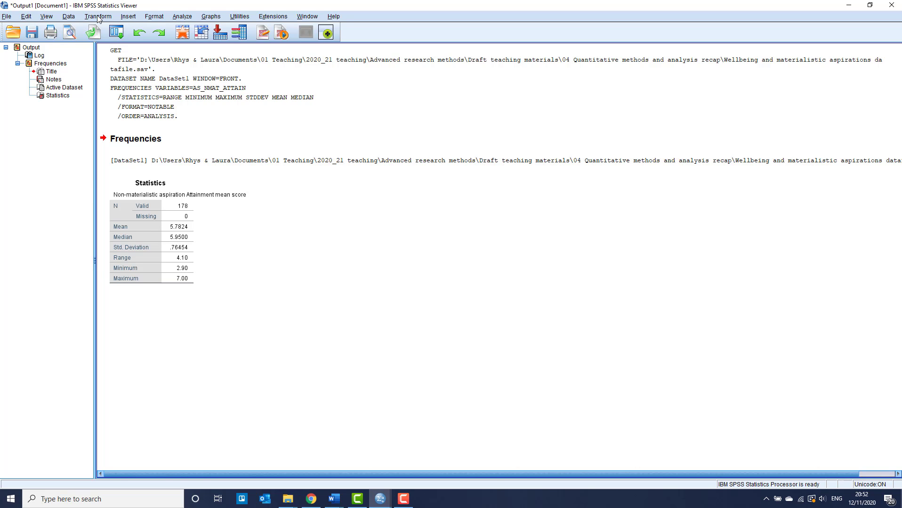
Step: Start a Recode into Different Variables with the non-materialistic aspiration attainment mean score (AS_NMAT_ATTAIN) as the input variable
left_click(98, 17)
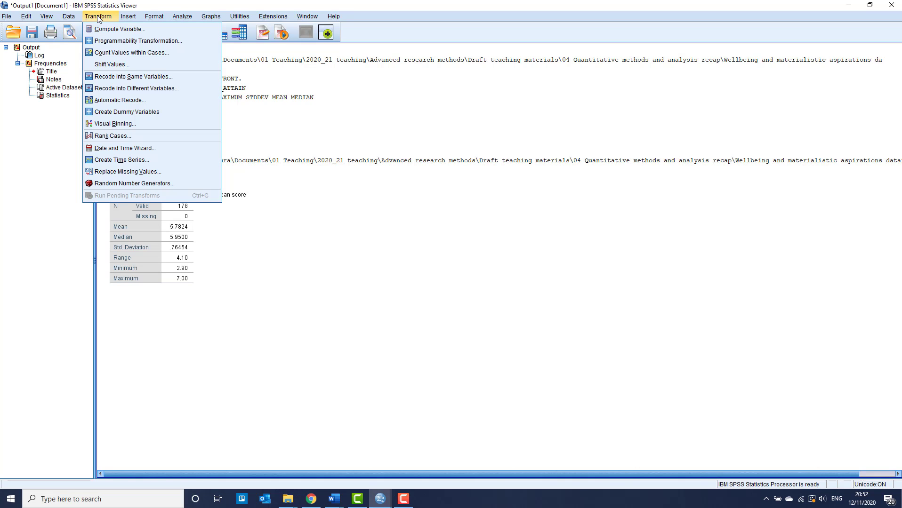
left_click(138, 90)
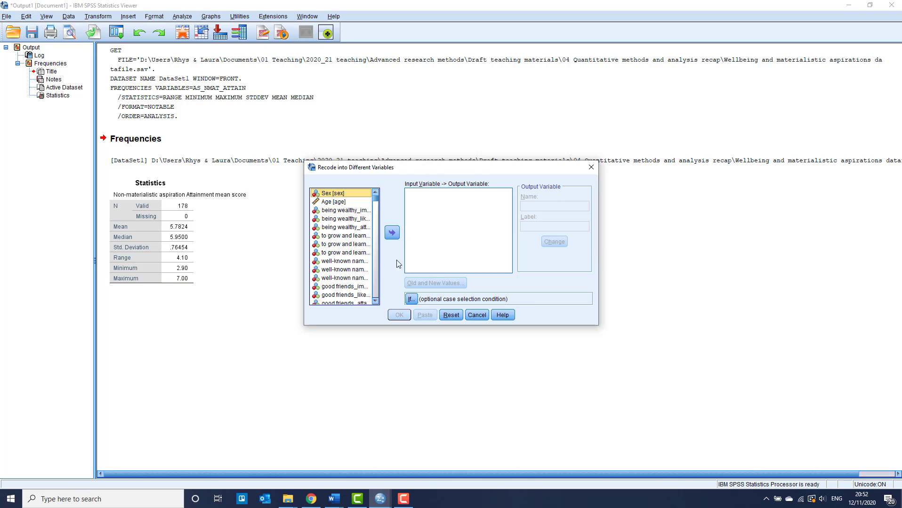
left_click_drag(376, 198, 377, 301)
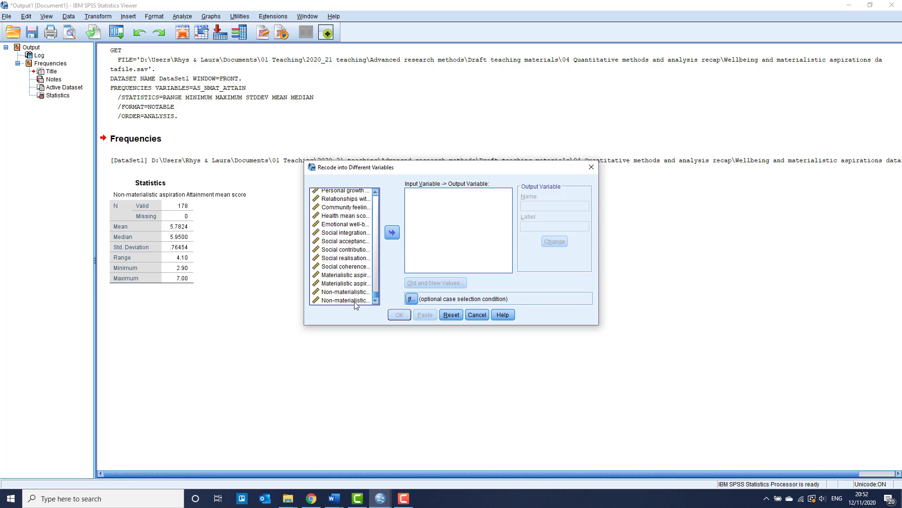
left_click(357, 302)
left_click(392, 234)
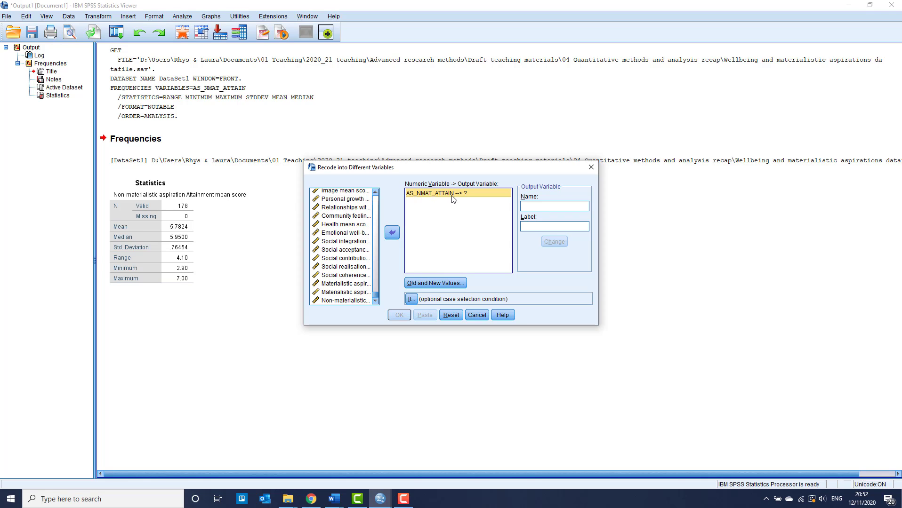
Step: Name the output variable AS_NMAT_ATTAIN_CAT, label it "Non-materialistic aspiration median split", and apply the change
left_click(563, 203)
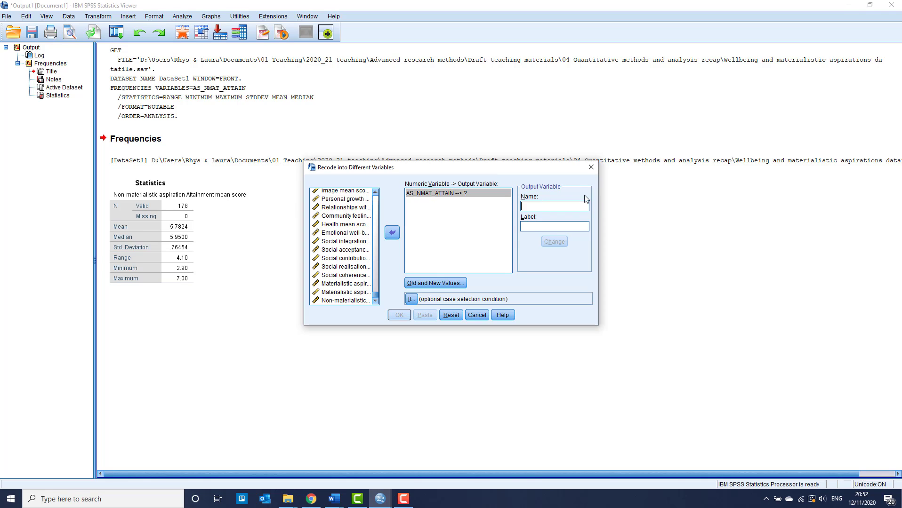
key("ctrl+v")
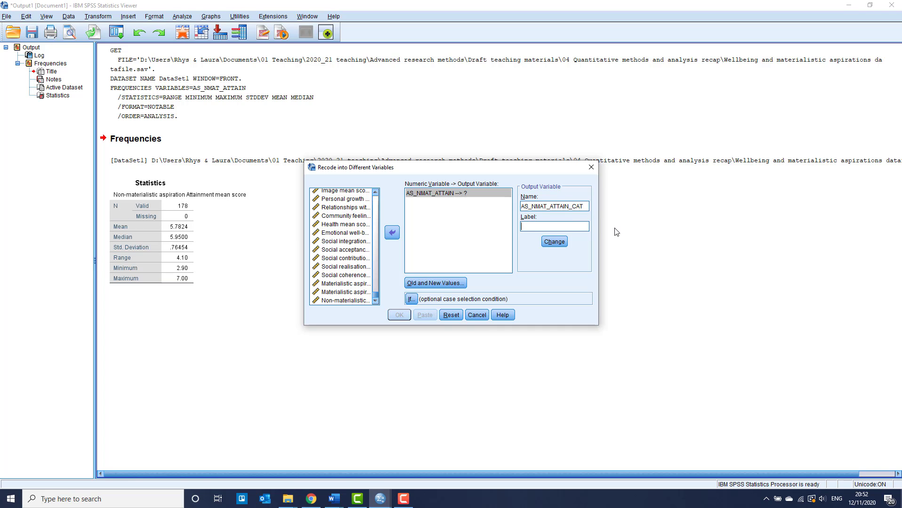
key("BackSpace")
type("No")
type("n-materialis")
type("tic aspiration median ")
type("split")
left_click(556, 242)
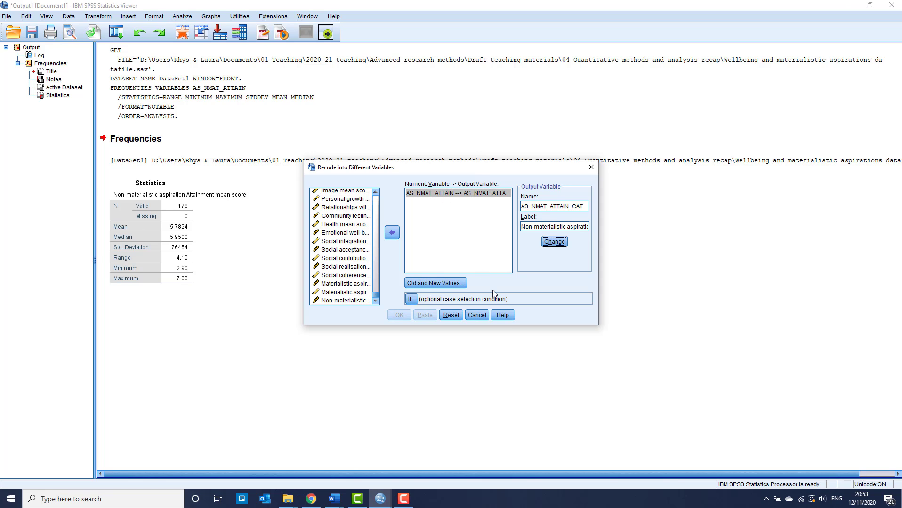
Step: Add a recode rule that copies the old values for system- or user-missing cases
left_click(443, 284)
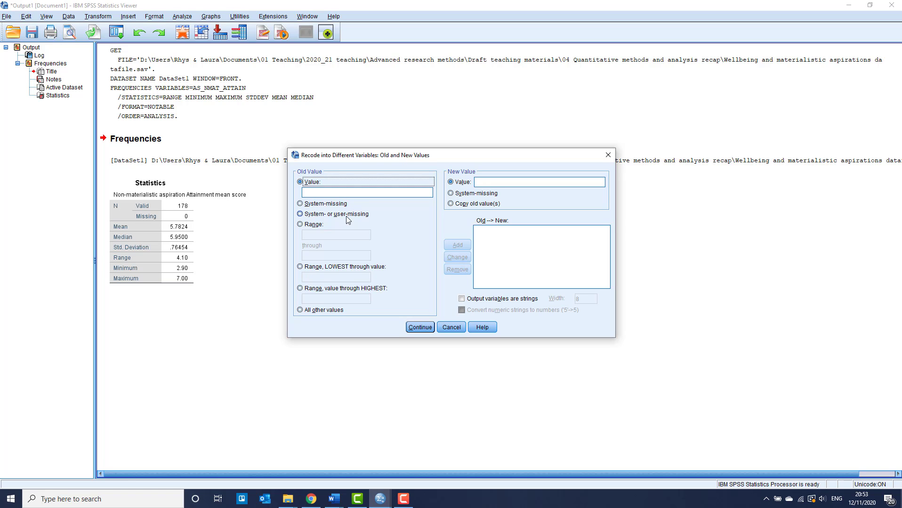
left_click(323, 216)
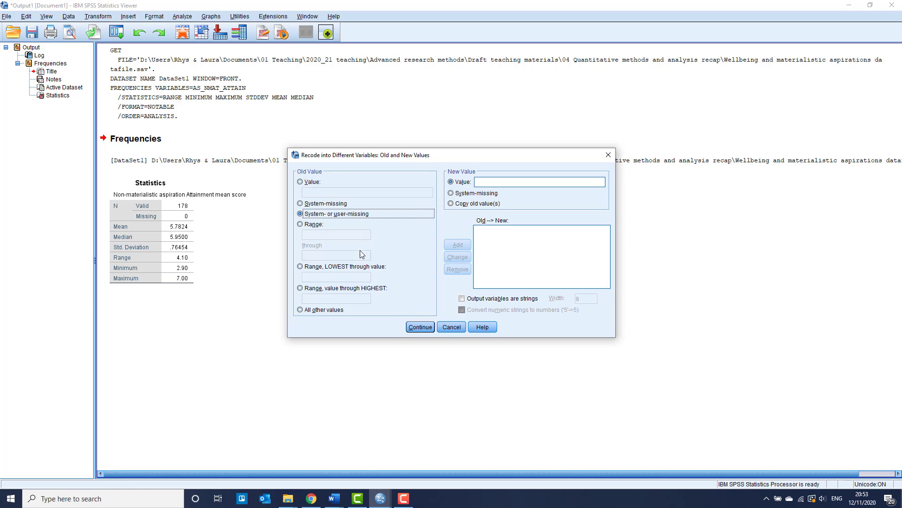
left_click(478, 205)
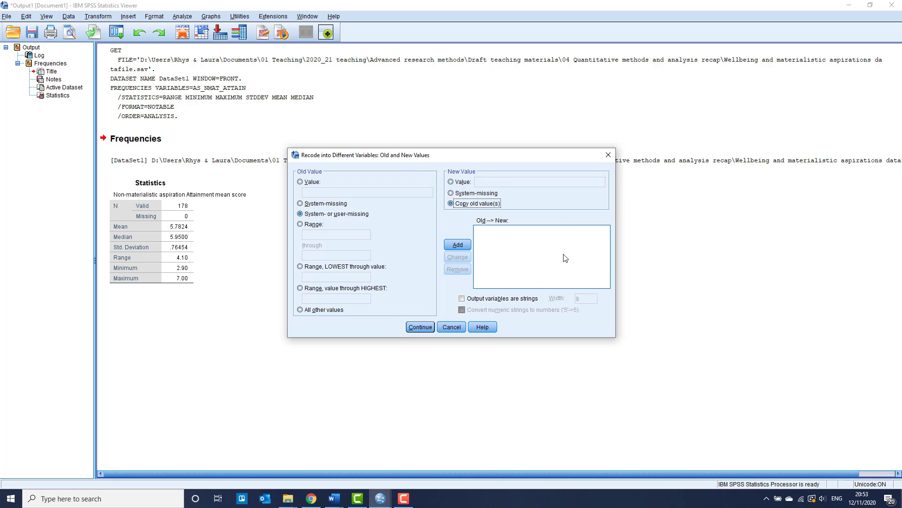
left_click(458, 245)
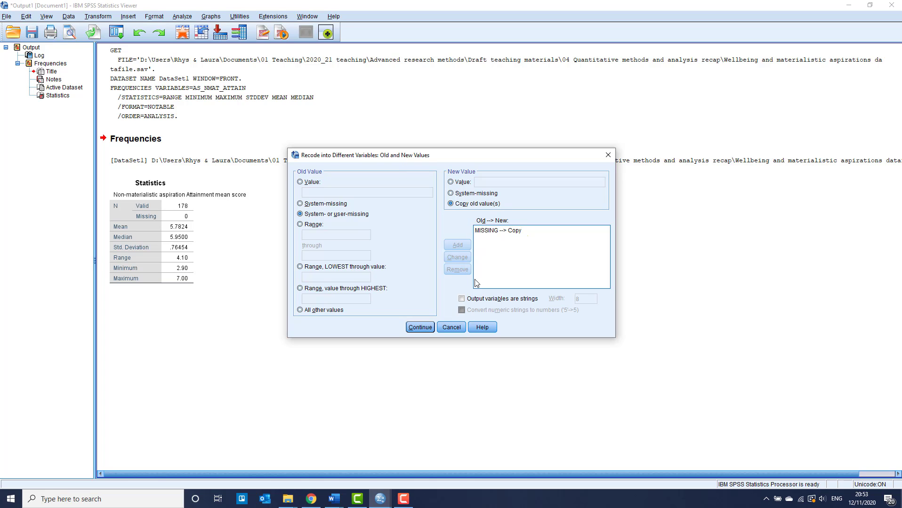
left_click(483, 232)
Step: Add a recode rule that turns the range from lowest through 5.95 into the new value 0
left_click(301, 267)
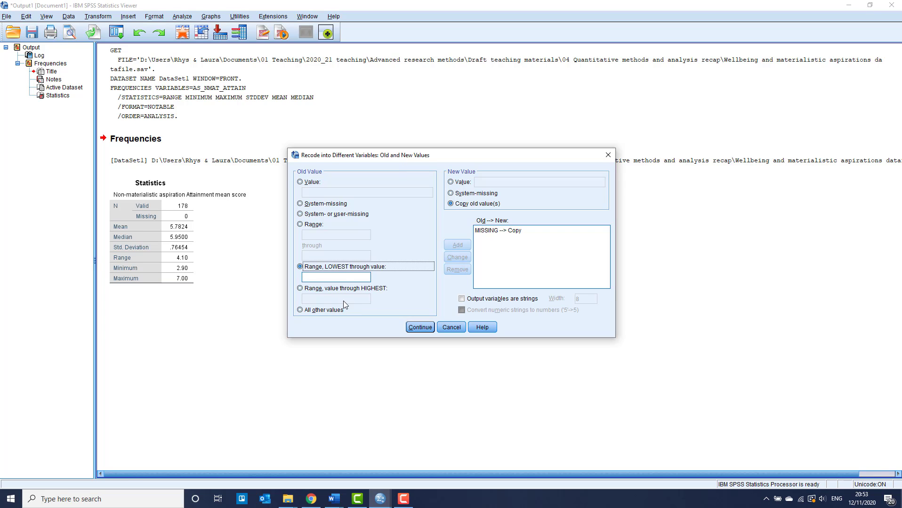
left_click(338, 278)
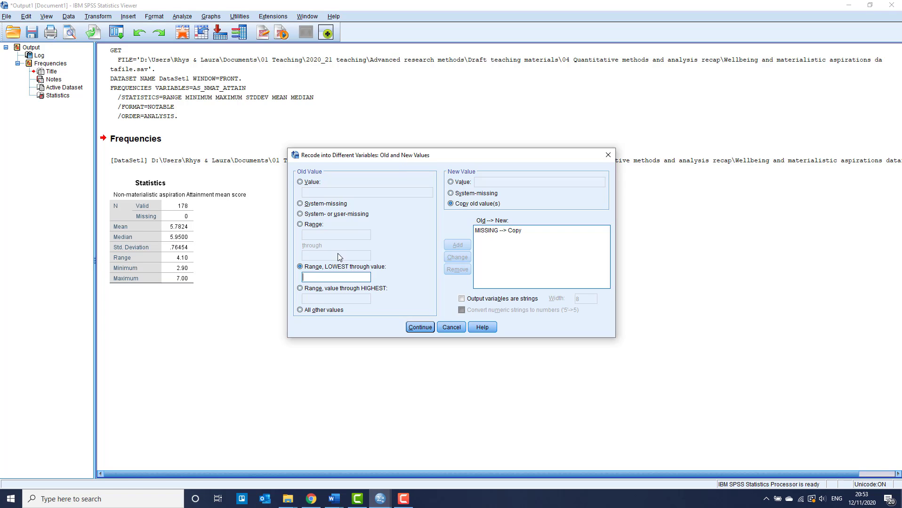
type("5.95")
left_click(461, 184)
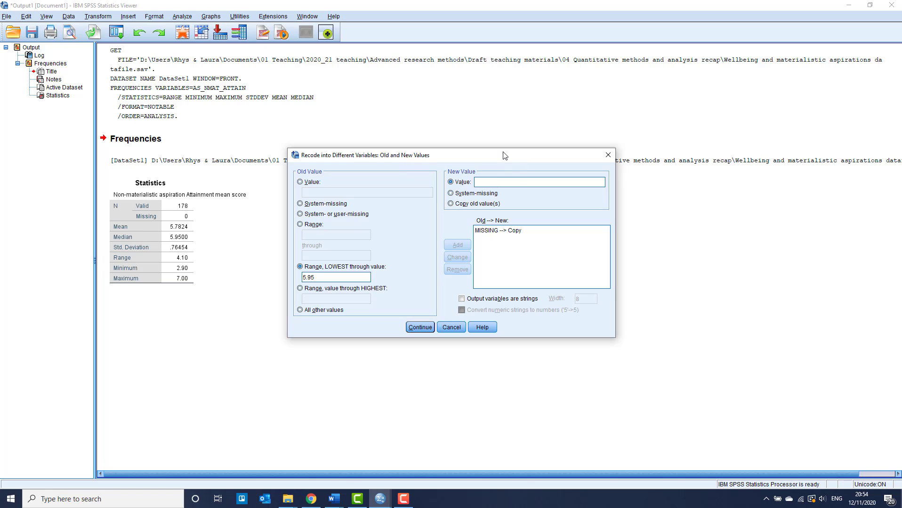
type("0")
left_click(466, 250)
Step: Add a rule recoding 5.96 through highest into the new value 1, and run the recode
left_click(301, 290)
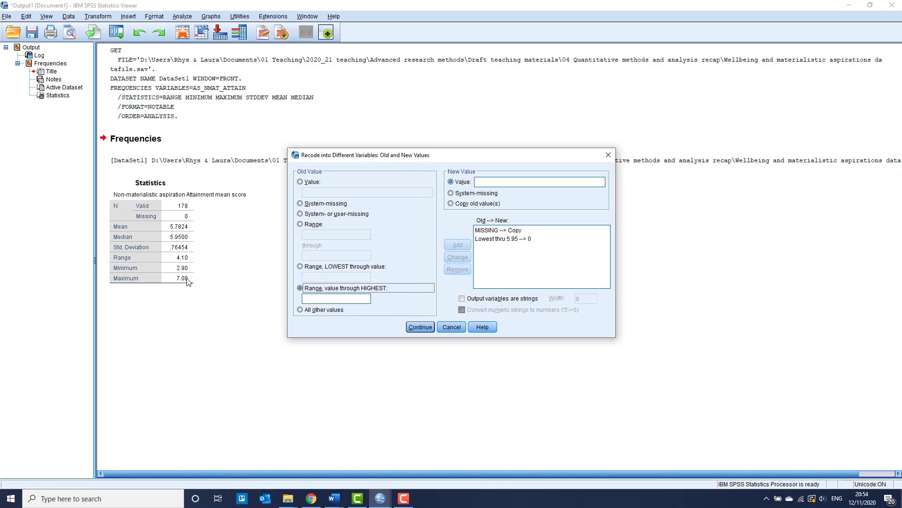
left_click(313, 300)
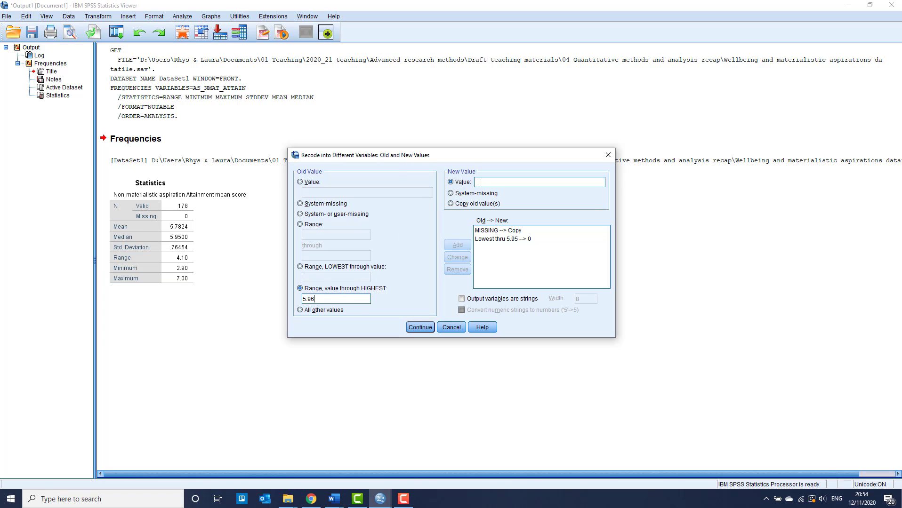
type("1")
left_click(466, 246)
key("Return")
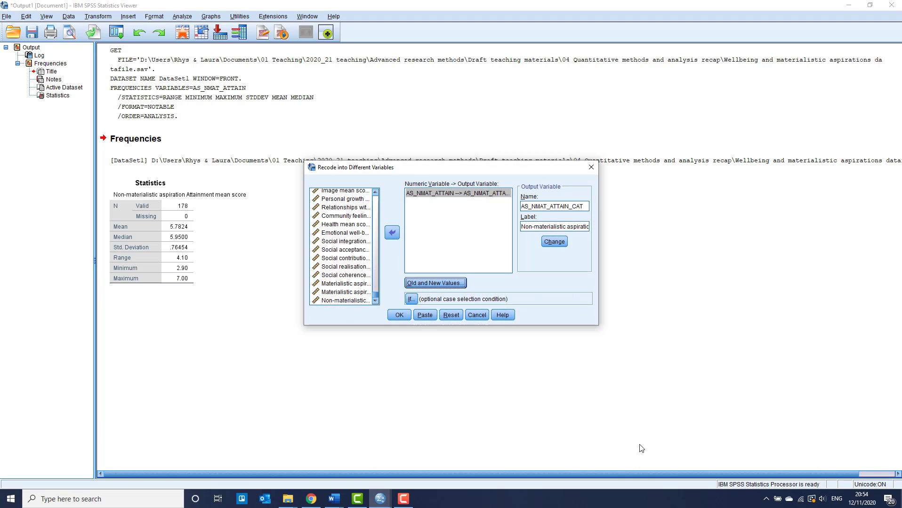
left_click(399, 315)
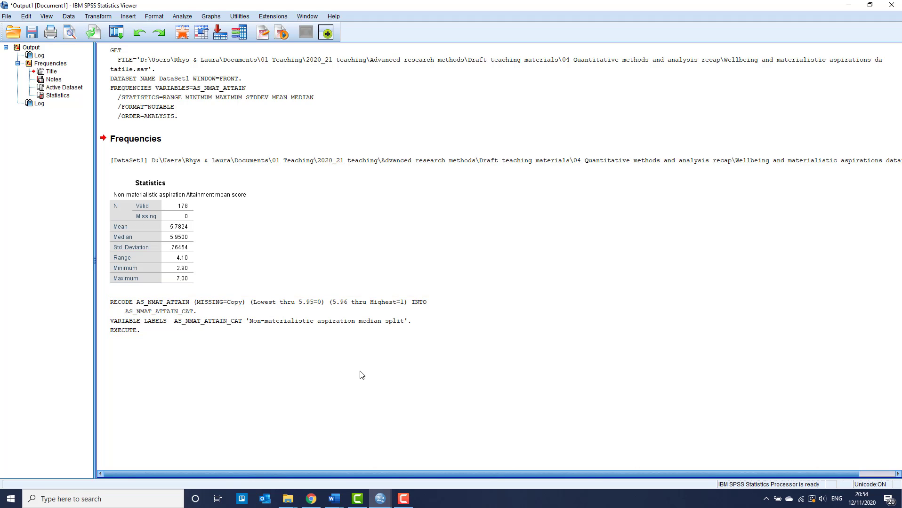
Step: Run descriptive statistics on the new AS_NMAT_ATTAIN_CAT column in the dataset and inspect its frequency table
mouse_move(382, 503)
left_click(407, 460)
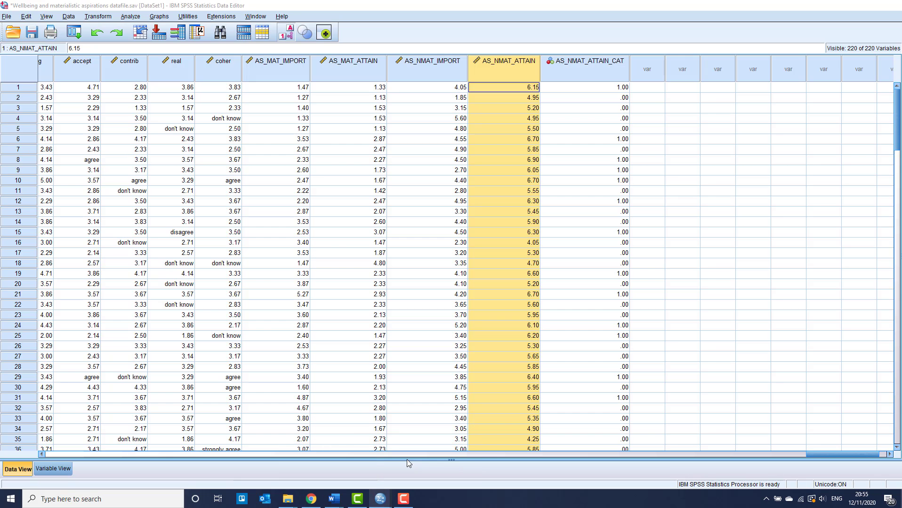
left_click(558, 69)
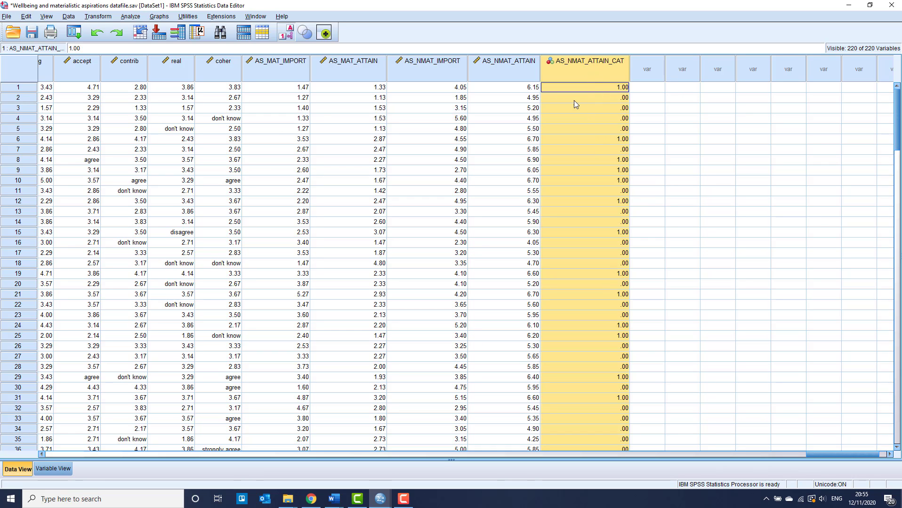
right_click(591, 71)
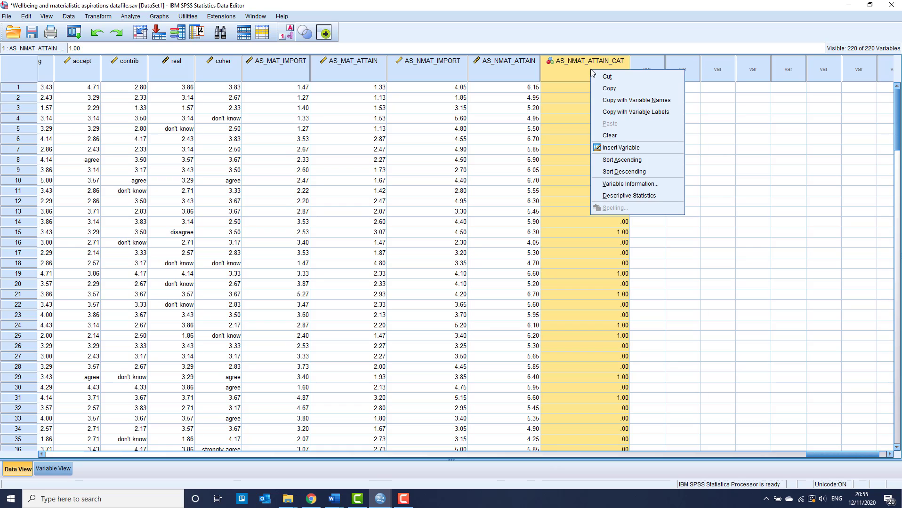
left_click(620, 197)
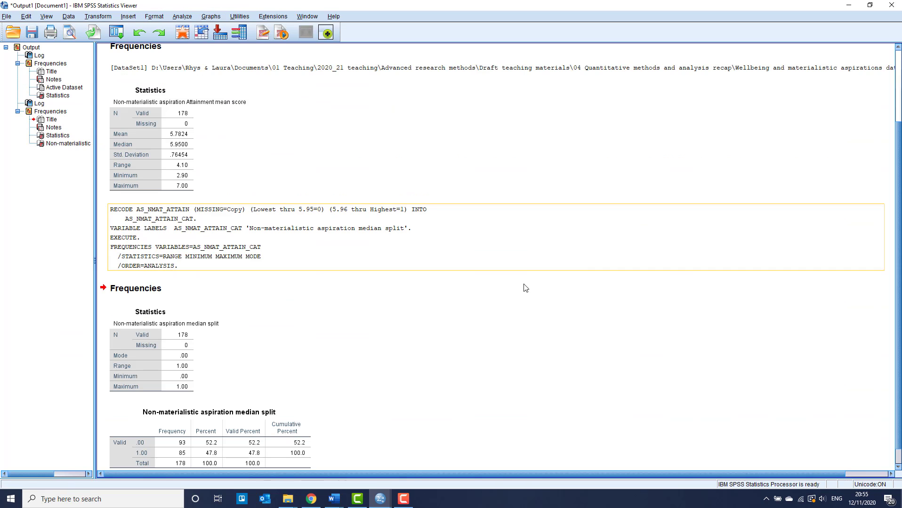
left_click(267, 423)
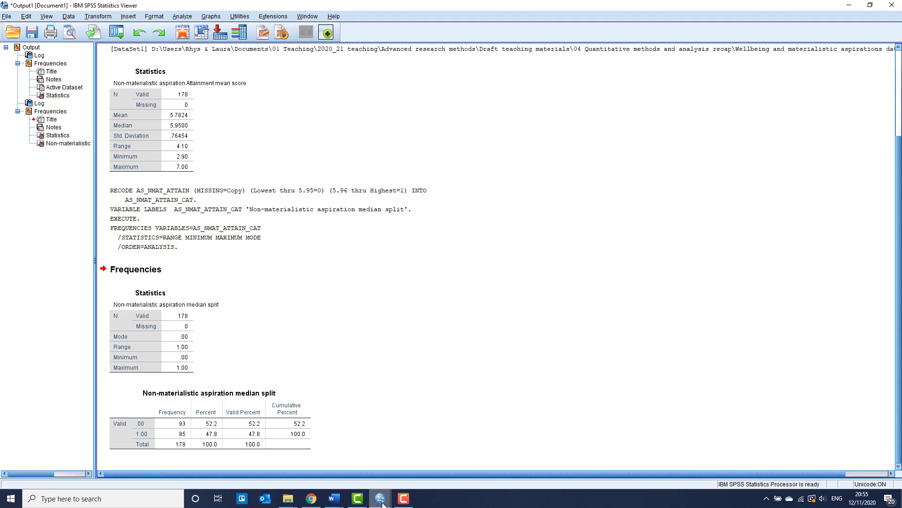
Step: In the variable definitions, add the value label "Low non-materialistic attainment group" for value 0 of AS_NMAT_ATTAIN_CAT
mouse_move(383, 504)
left_click(410, 466)
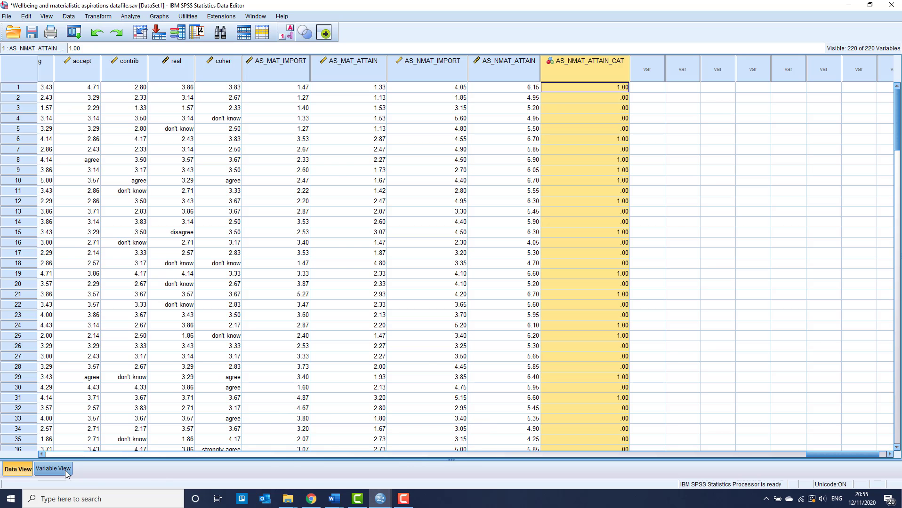
left_click(53, 469)
scroll(151, 362, "down", 10)
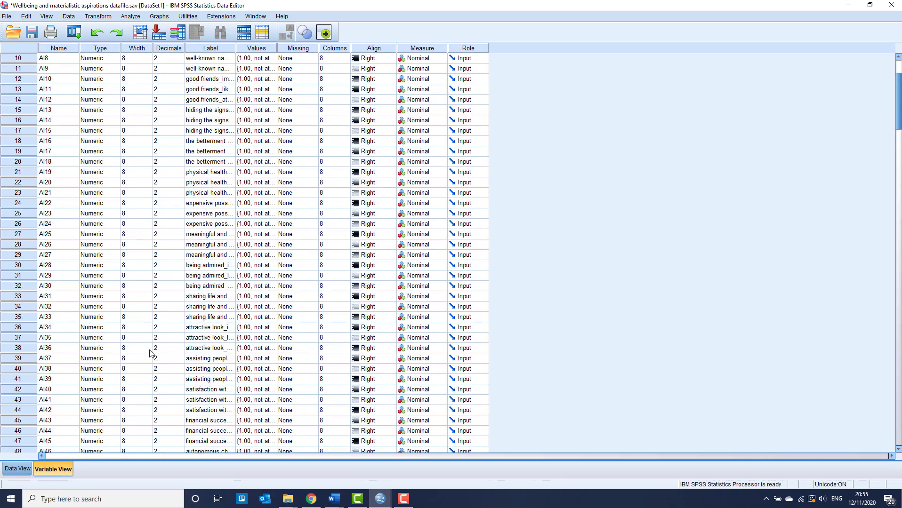
scroll(151, 363, "down", 20)
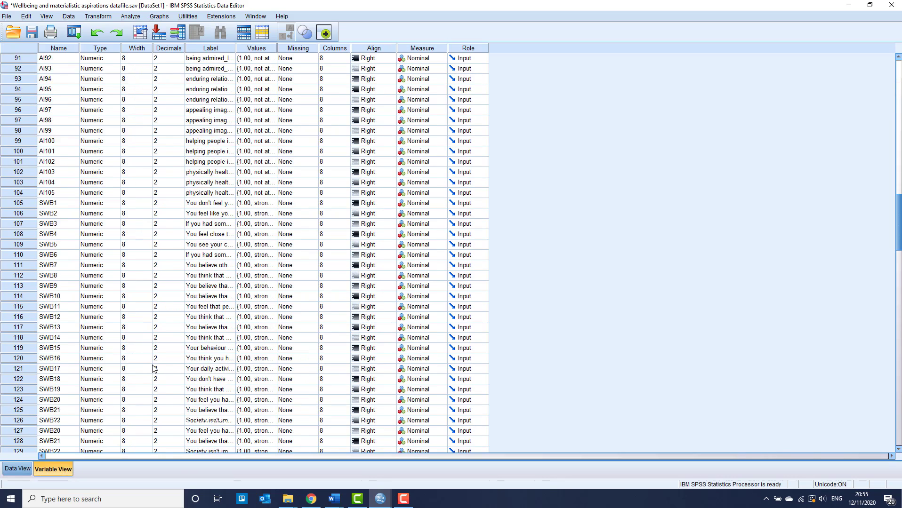
scroll(151, 369, "down", 20)
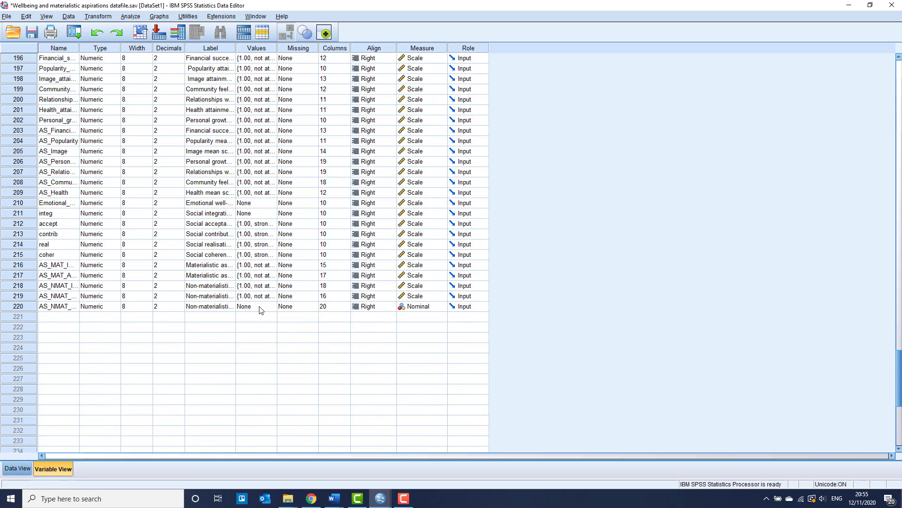
left_click(254, 310)
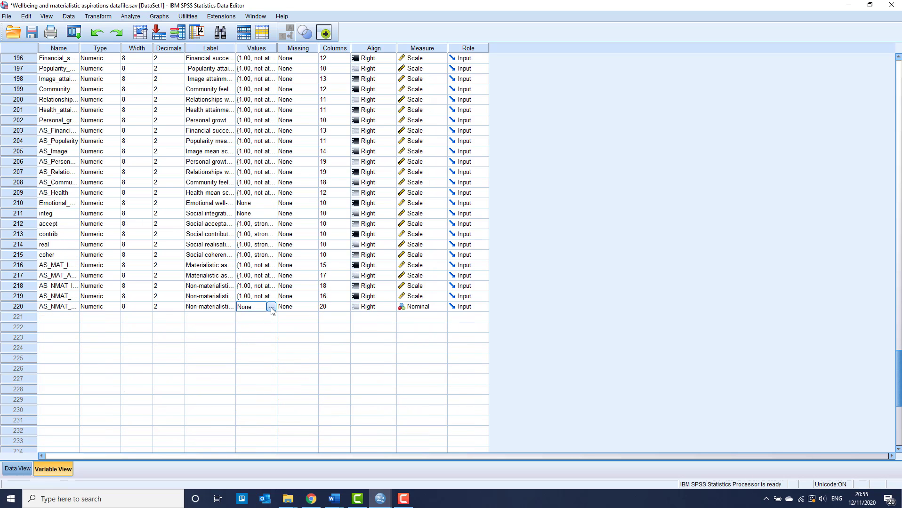
left_click(271, 308)
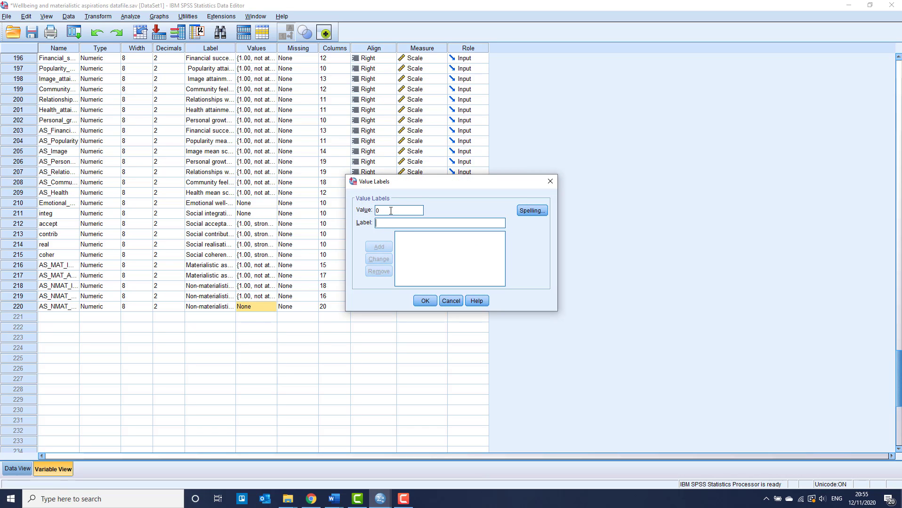
type("L")
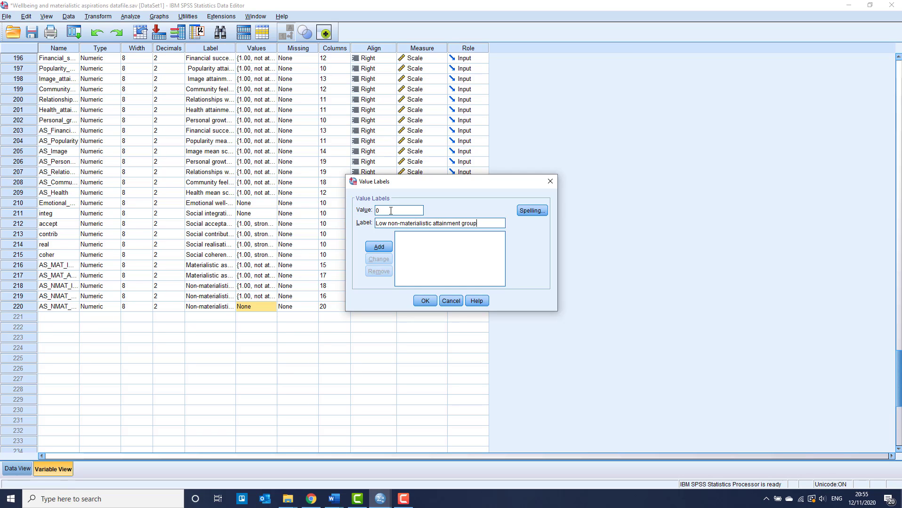
left_click(379, 248)
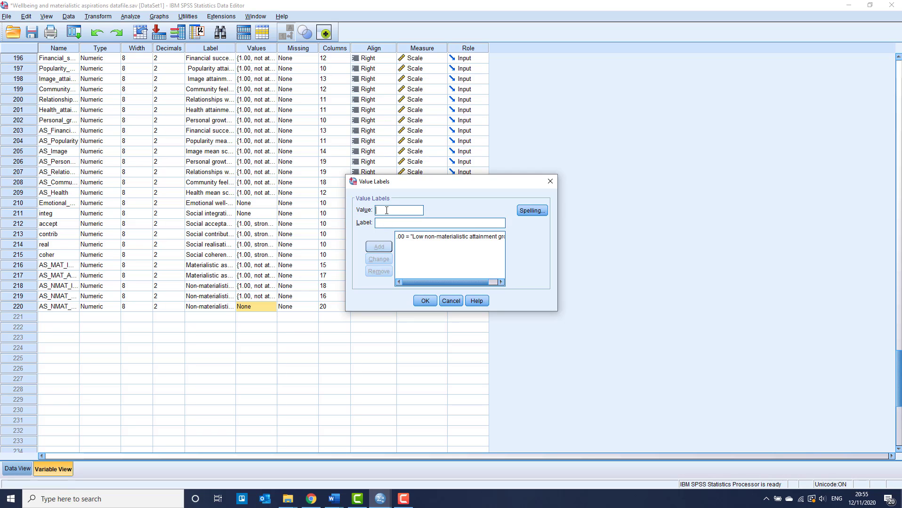
Step: Add the value label "High non-materialistic attainment group" for value 1 and apply the value labels
left_click(387, 210)
type("1")
type("h")
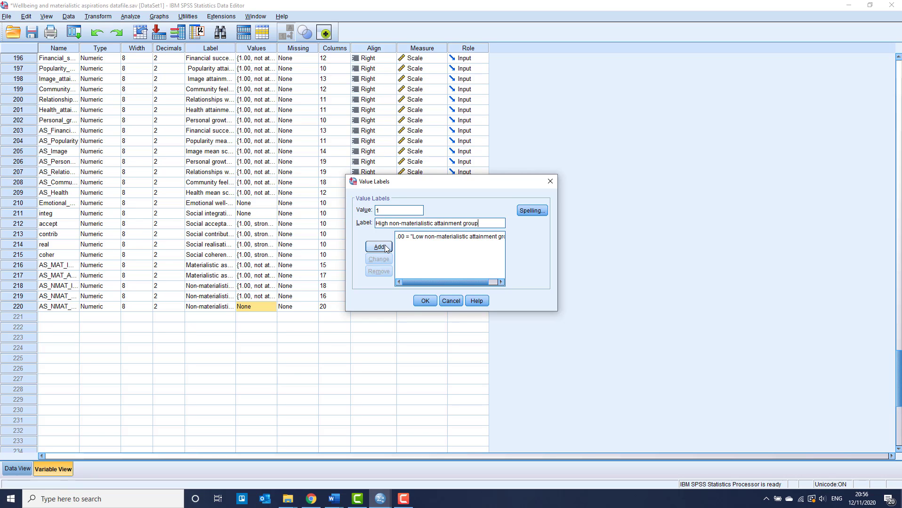
left_click(379, 246)
left_click(426, 301)
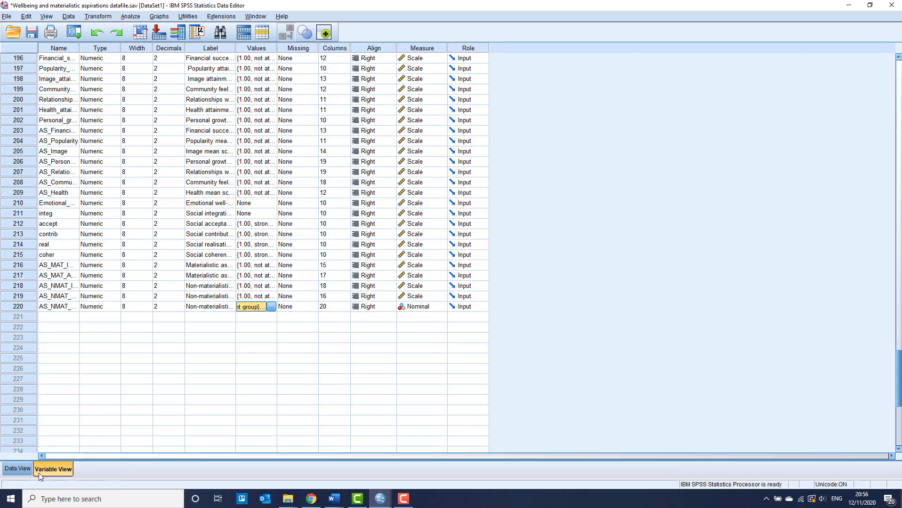
Step: Rerun descriptive statistics on the labelled AS_NMAT_ATTAIN_CAT column and compare its frequency table with the earlier unlabelled one
left_click(18, 469)
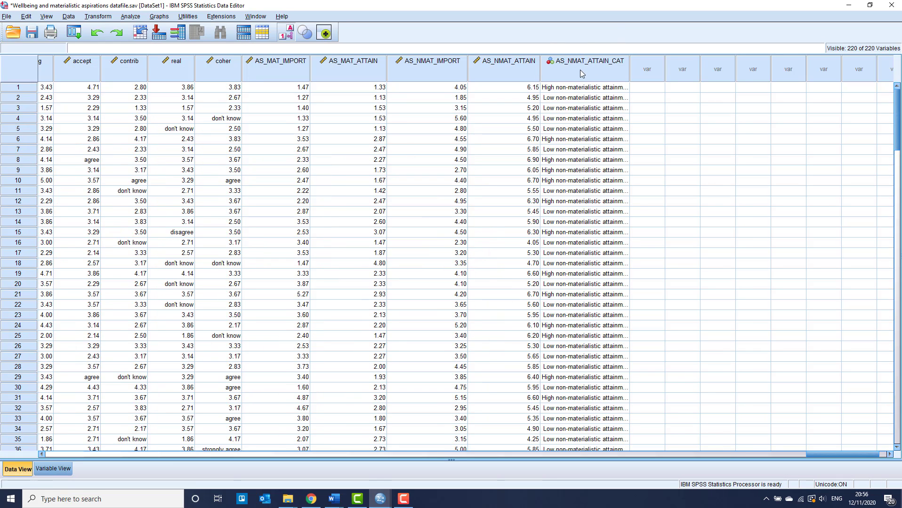
right_click(575, 74)
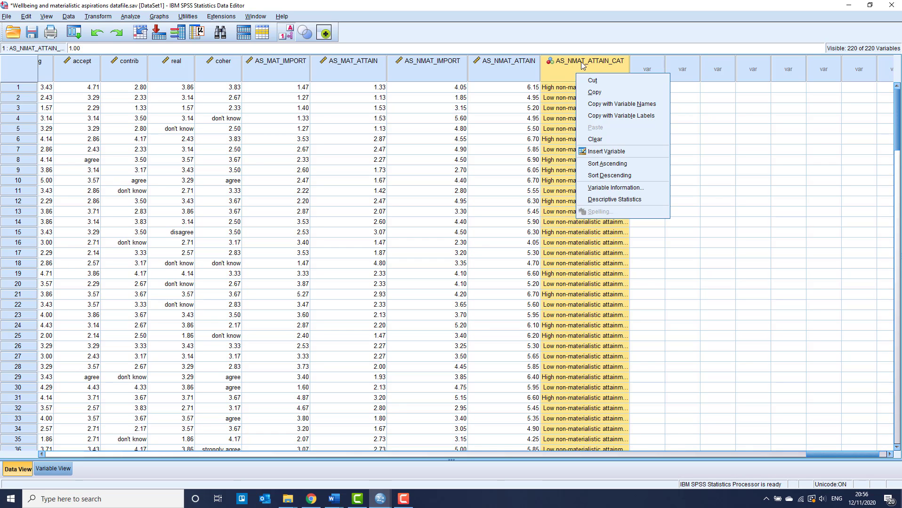
left_click(614, 199)
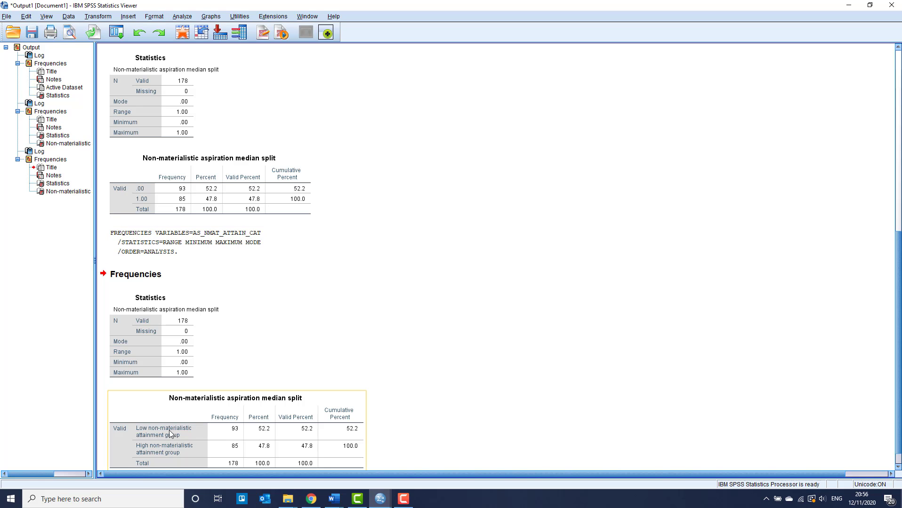
left_click(157, 182)
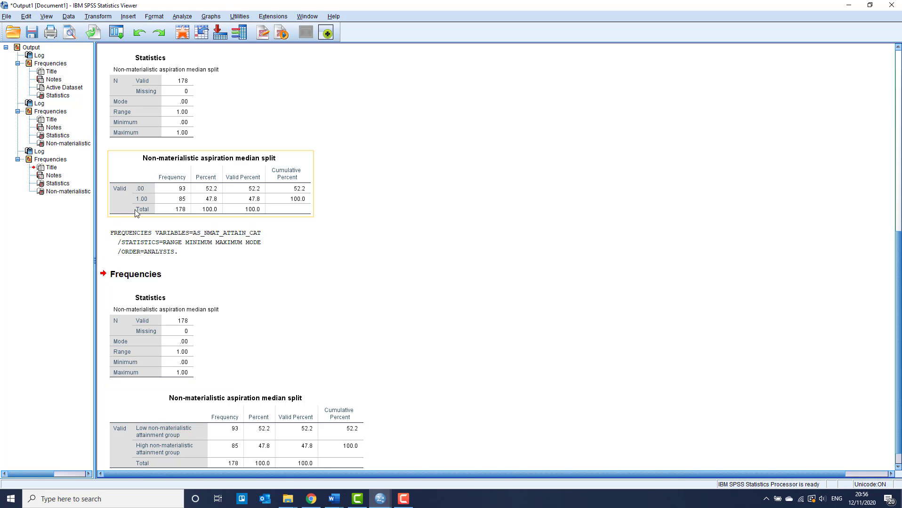
left_click(147, 435)
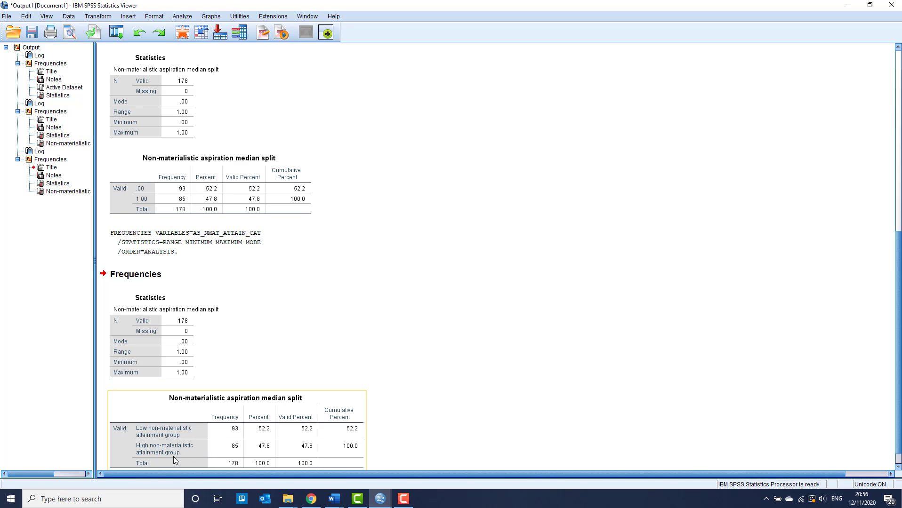
left_click(495, 326)
left_click(259, 415)
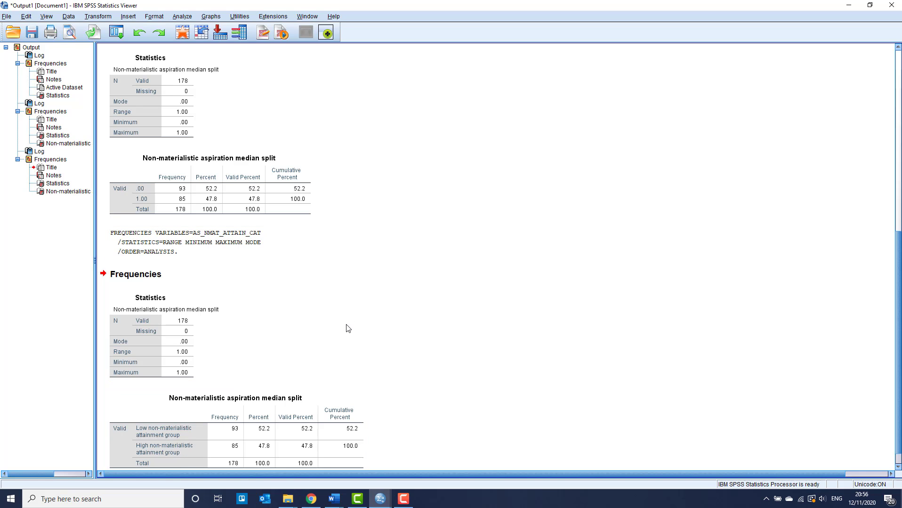
Step: Run a crosstabulation with Sex as the row variable and Non-materialistic aspiration median split as the column variable
left_click(187, 17)
mouse_move(250, 42)
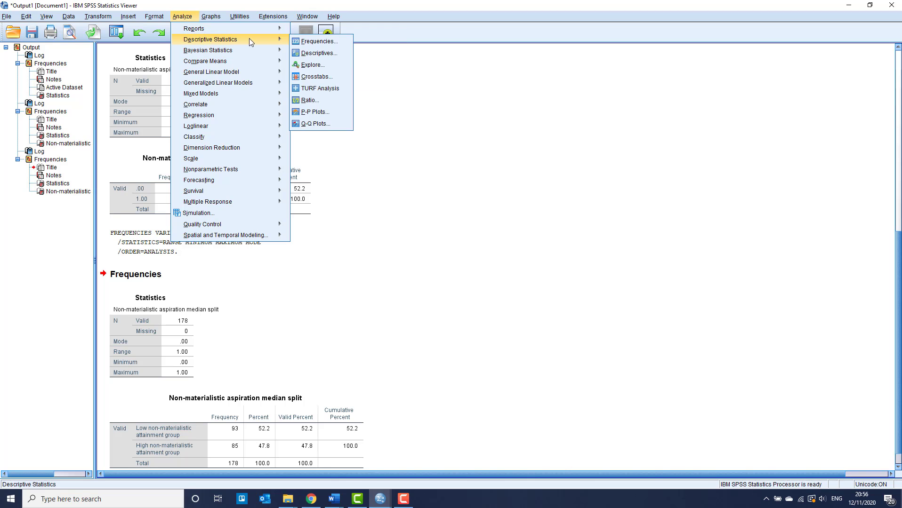
left_click(334, 76)
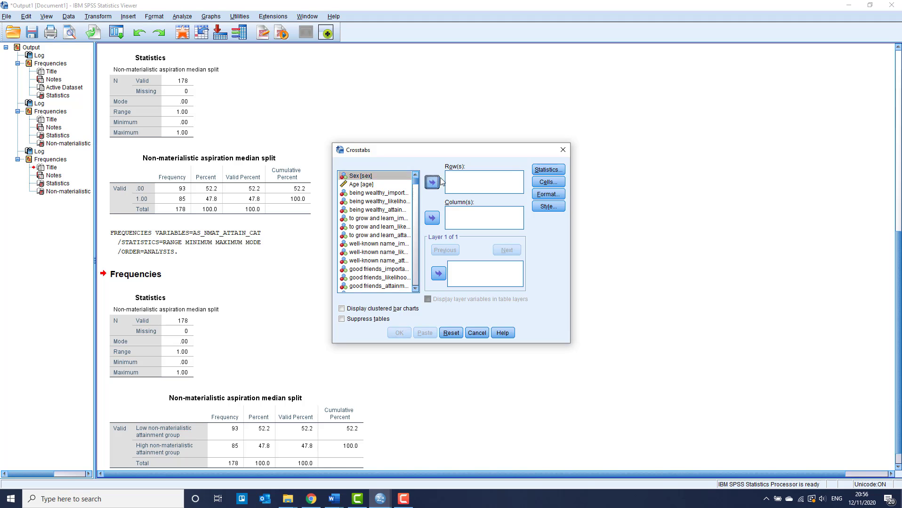
left_click(432, 182)
left_click_drag(414, 185, 412, 289)
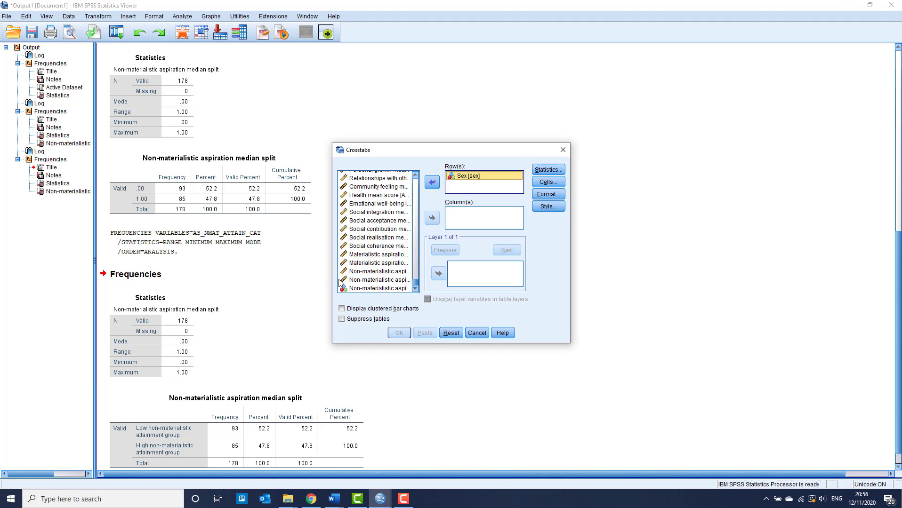
left_click_drag(332, 279, 228, 279)
left_click(320, 288)
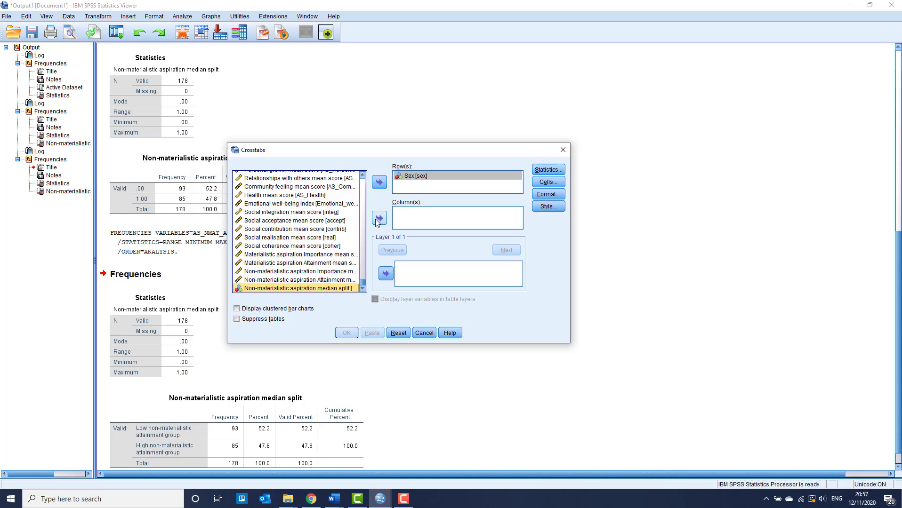
left_click(379, 218)
left_click(346, 333)
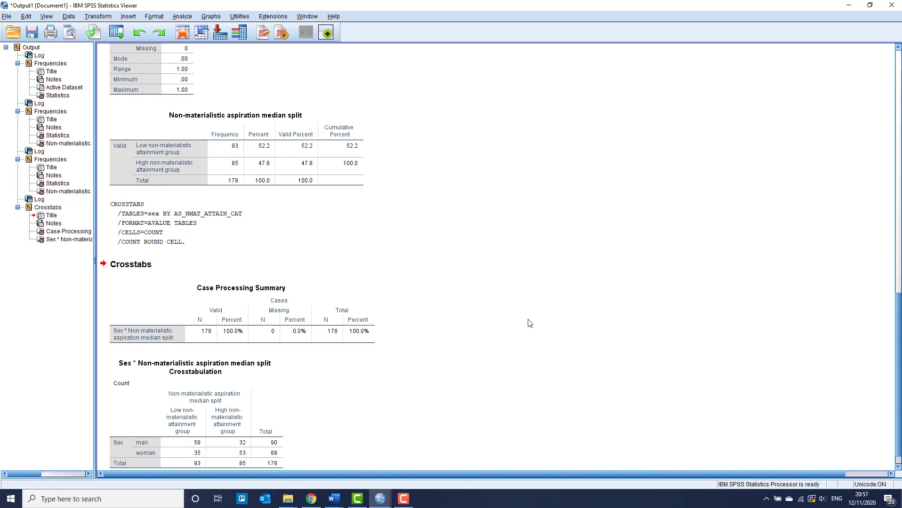